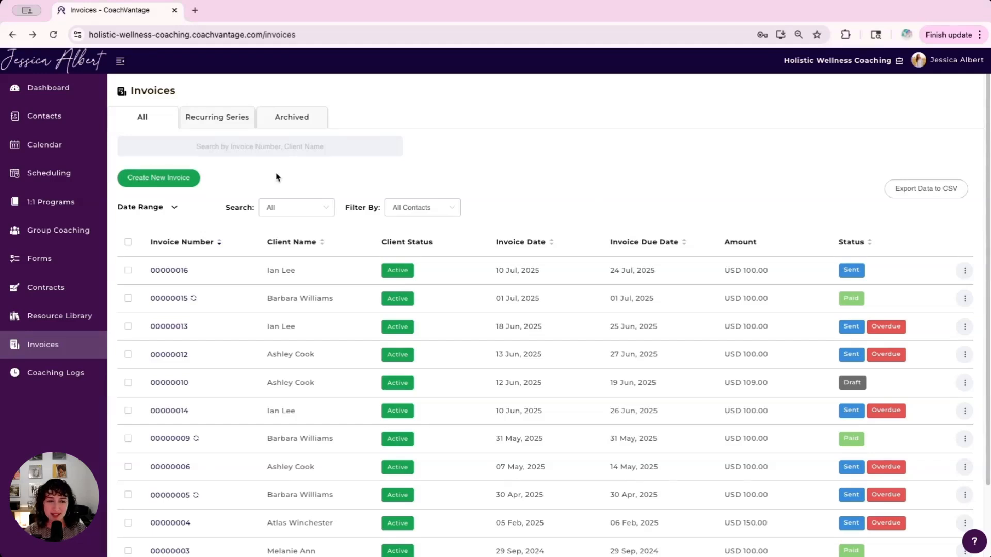
Create a new invoice billed to a new client, entering the client's first name, last name and email and saving them as a contact
click(164, 178)
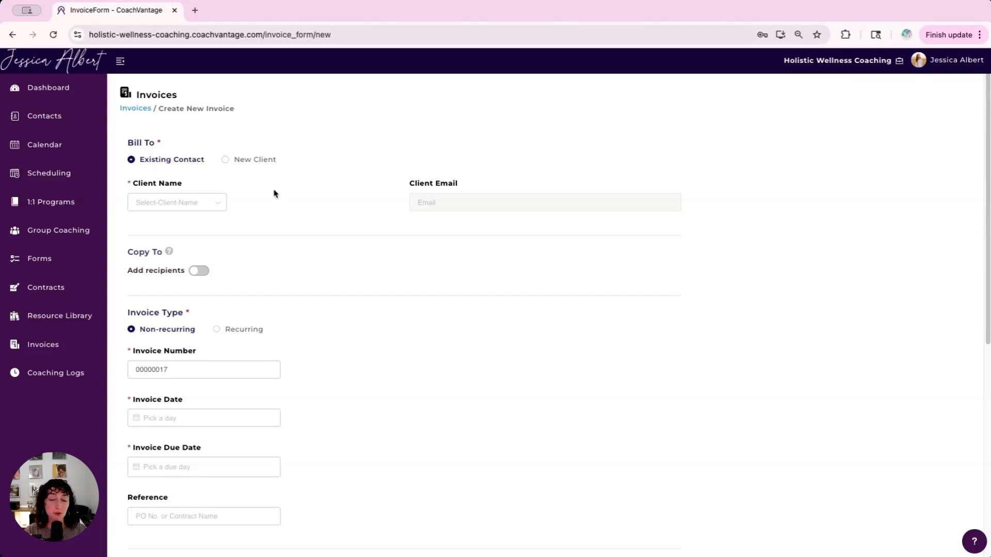
click(212, 207)
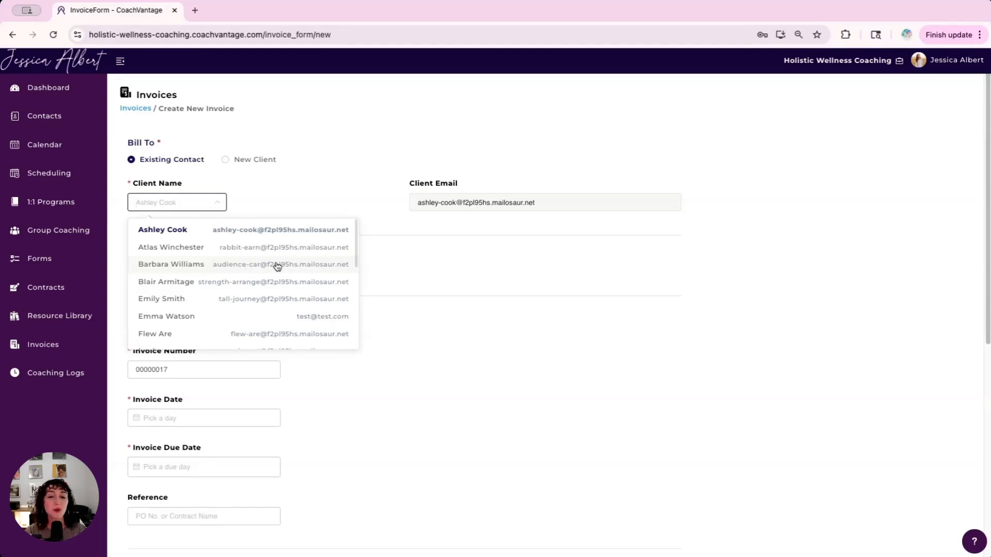
click(275, 265)
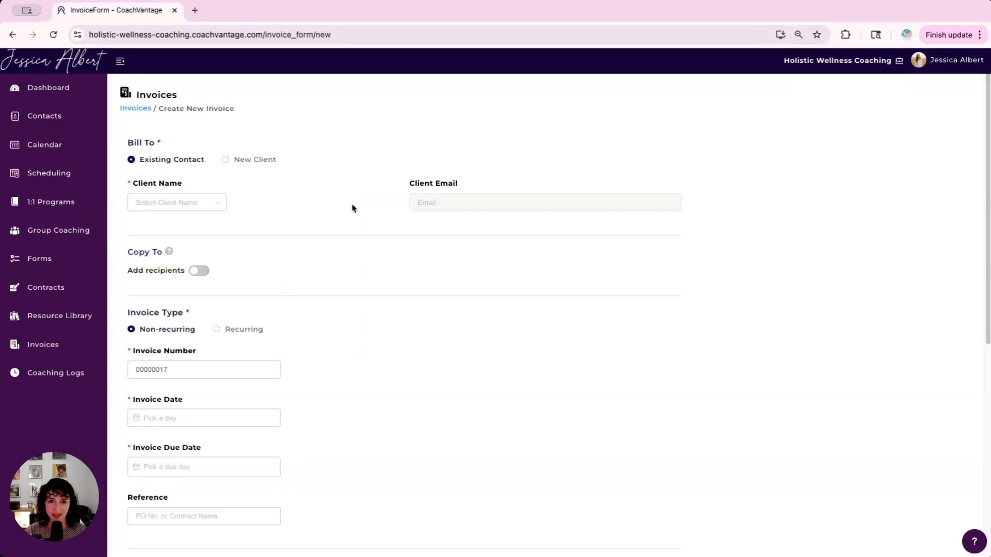
click(257, 161)
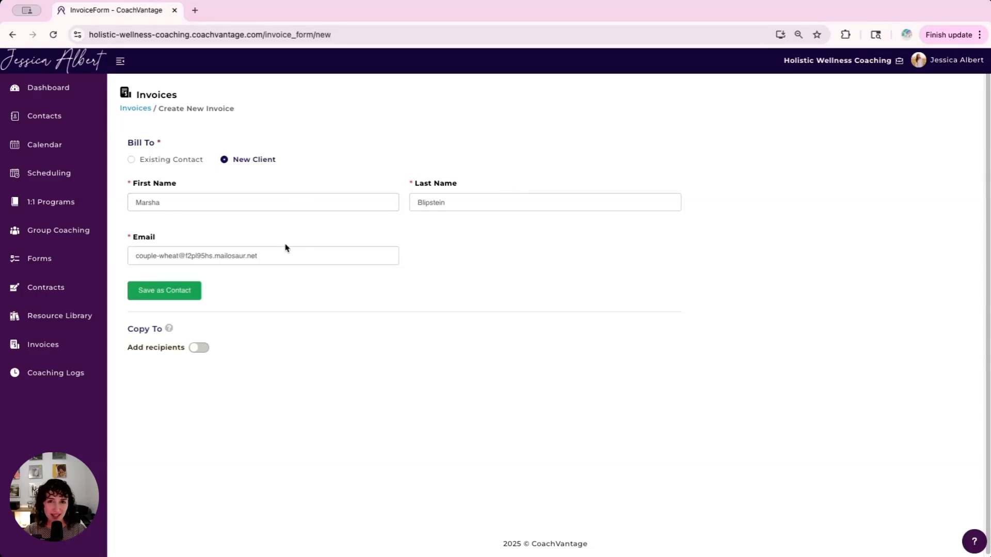
click(173, 291)
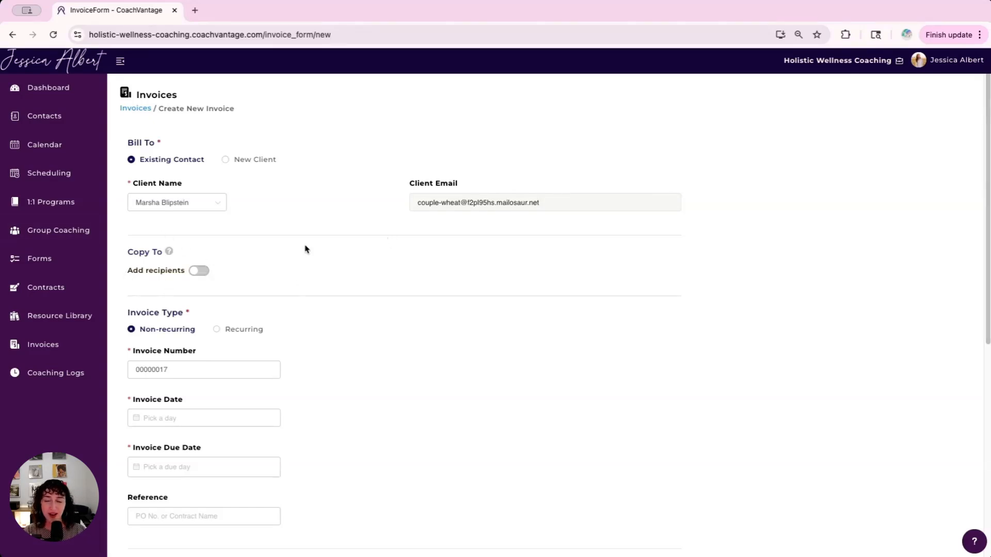
Enable copy recipients for the invoice, enter one recipient's name and email, and add two more blank recipient rows
click(199, 271)
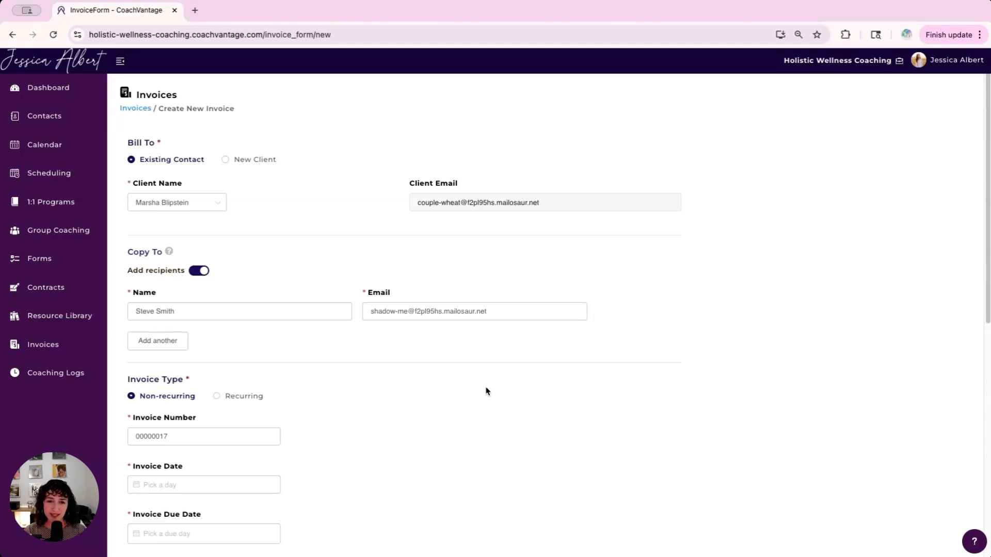
click(312, 312)
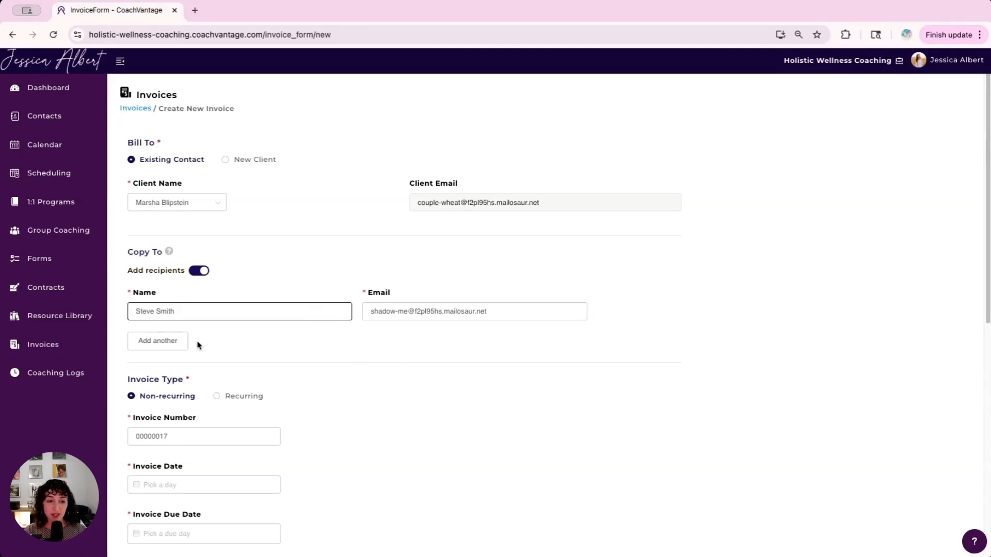
click(182, 346)
click(169, 396)
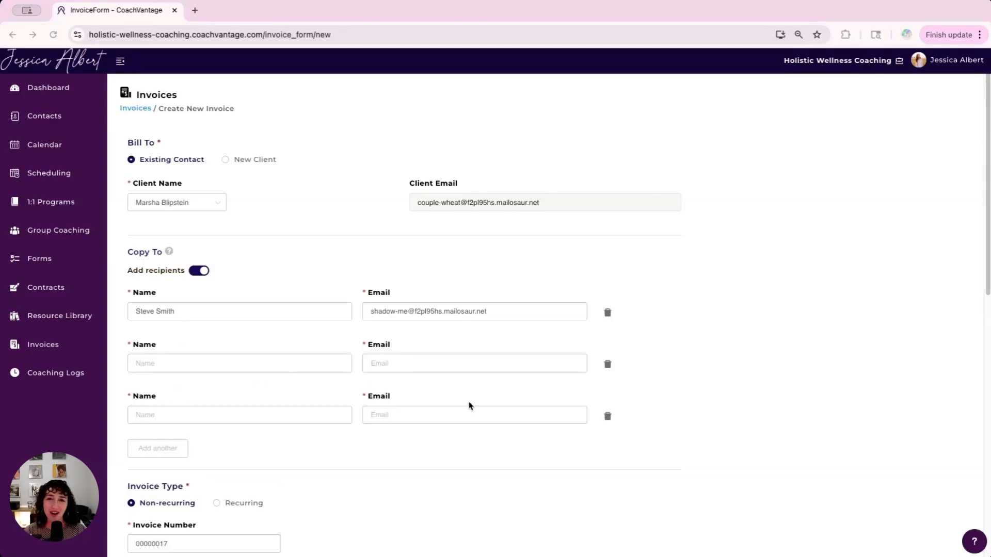
Set the non-recurring invoice's date to 24/07/2025 and its due date to 30/07/2025
scroll(471, 399, down, 3)
scroll(474, 394, down, 2)
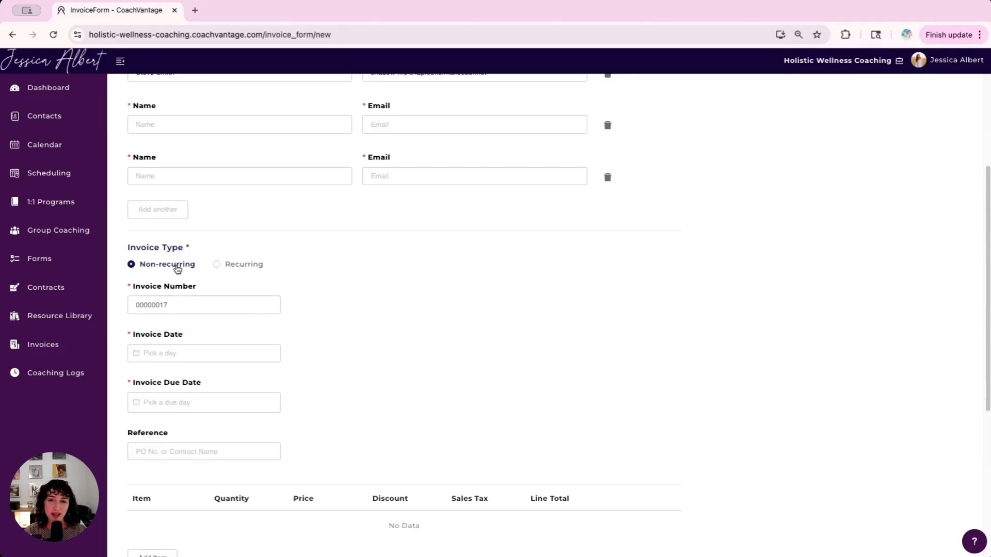
click(224, 303)
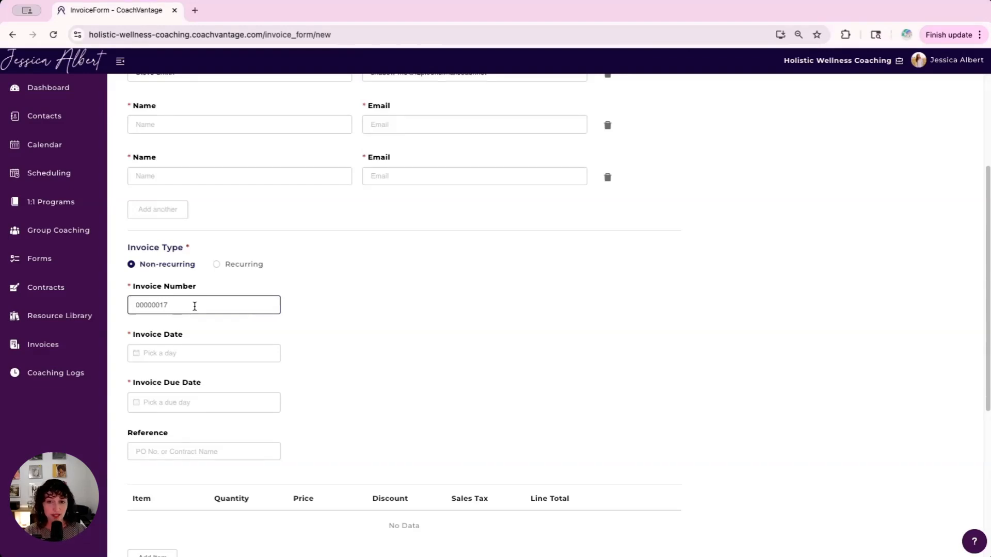
click(596, 277)
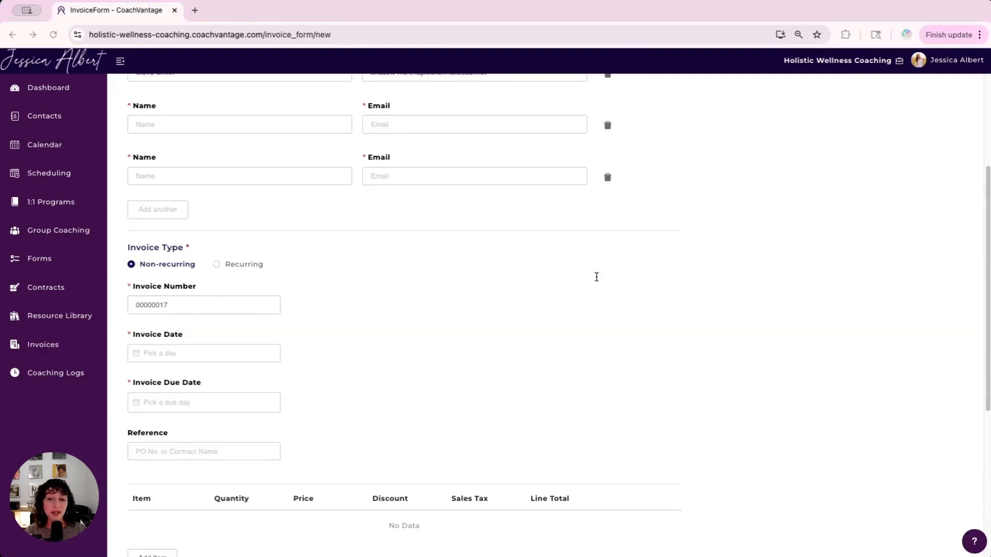
scroll(596, 277, down, 1)
click(250, 334)
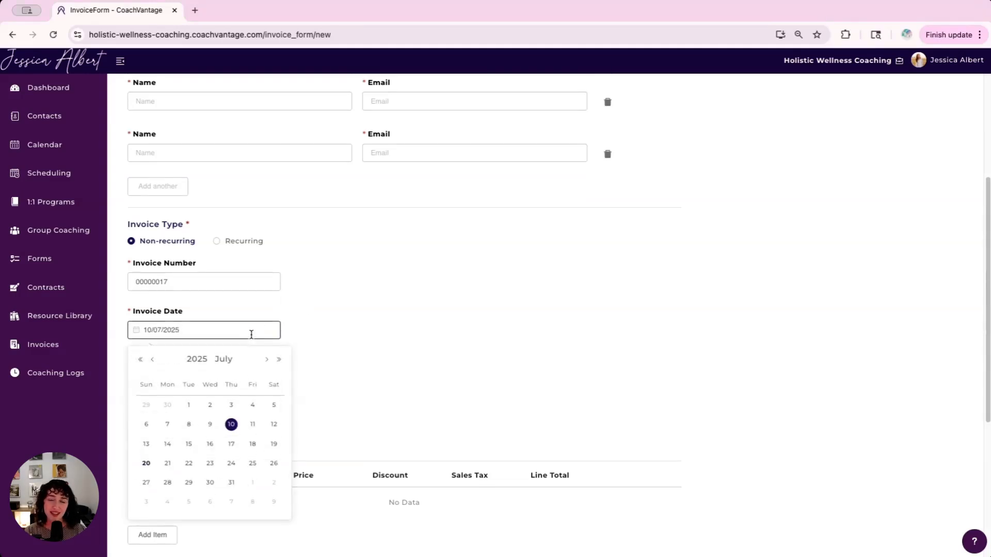
click(226, 379)
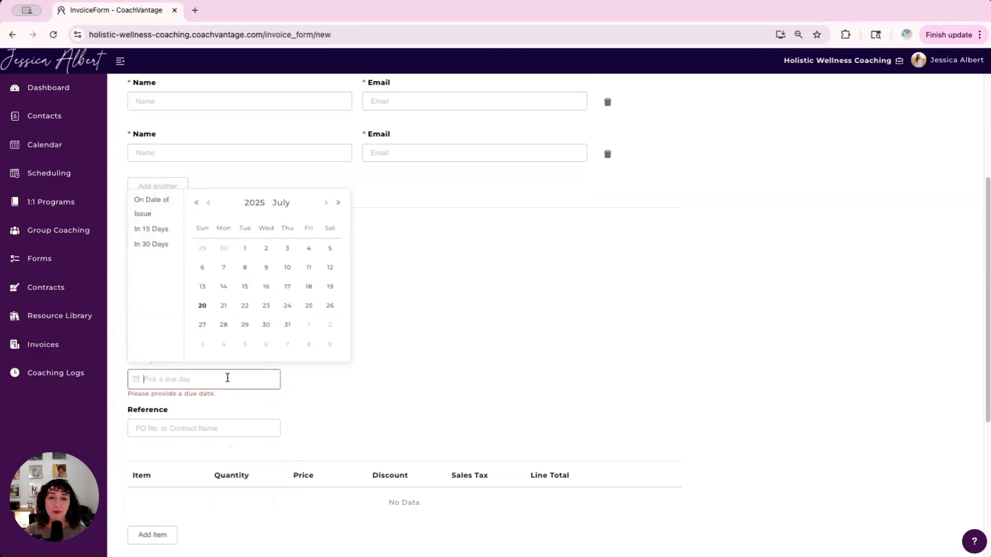
click(266, 326)
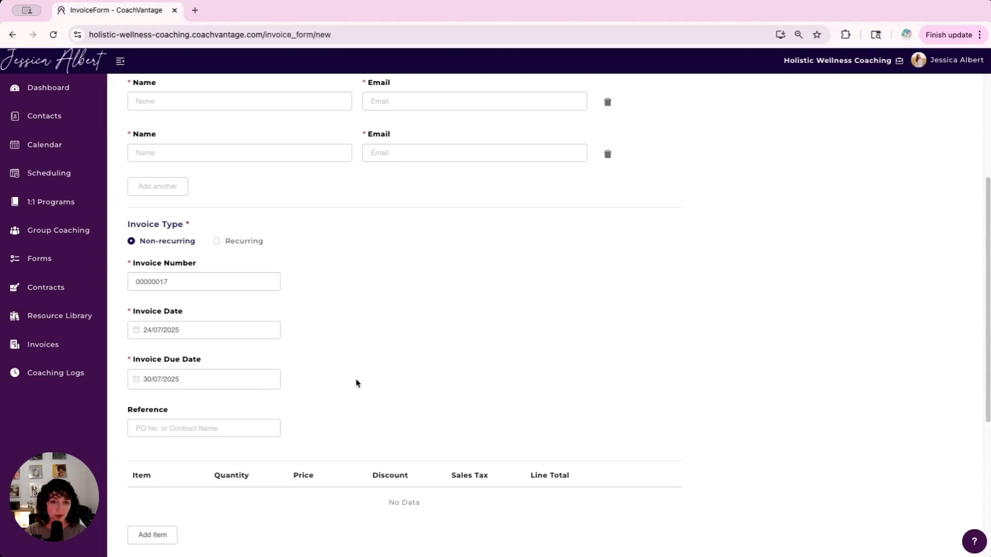
click(251, 424)
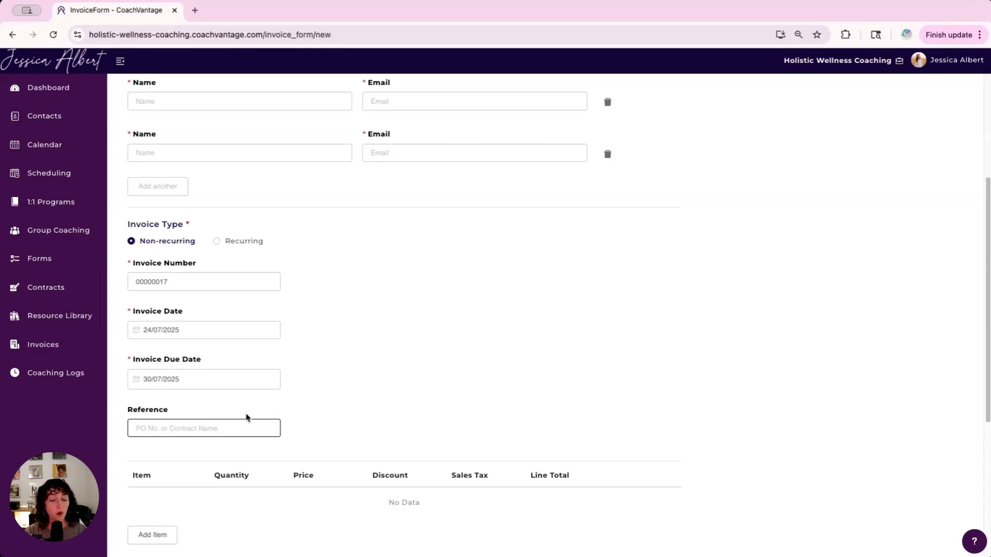
Add and save a line item named Coaching Session with quantity 1 and price 100
scroll(343, 298, down, 4)
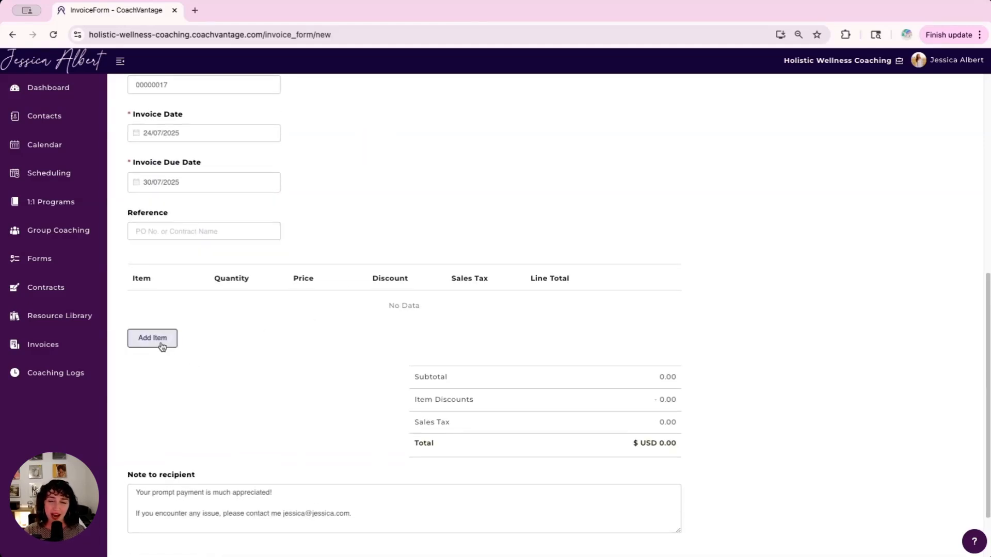
click(160, 345)
click(219, 370)
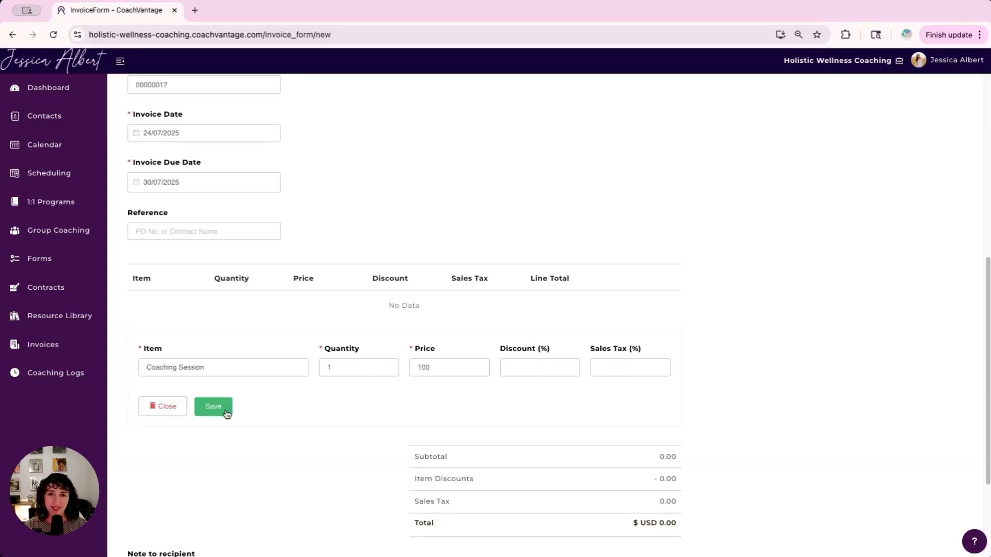
click(227, 414)
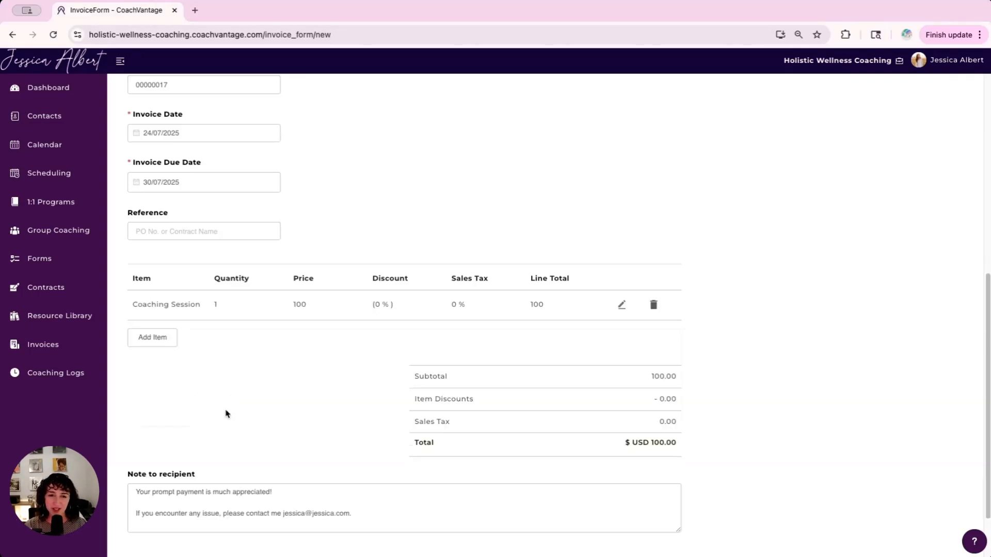
Preview the completed invoice through to the note to recipient, and send it to the client
scroll(354, 378, down, 3)
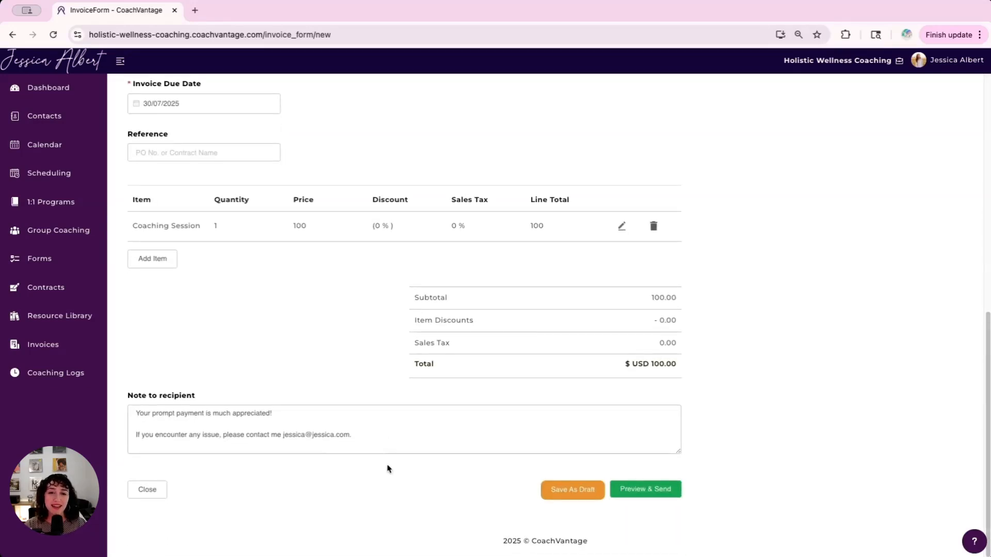
click(345, 424)
click(322, 410)
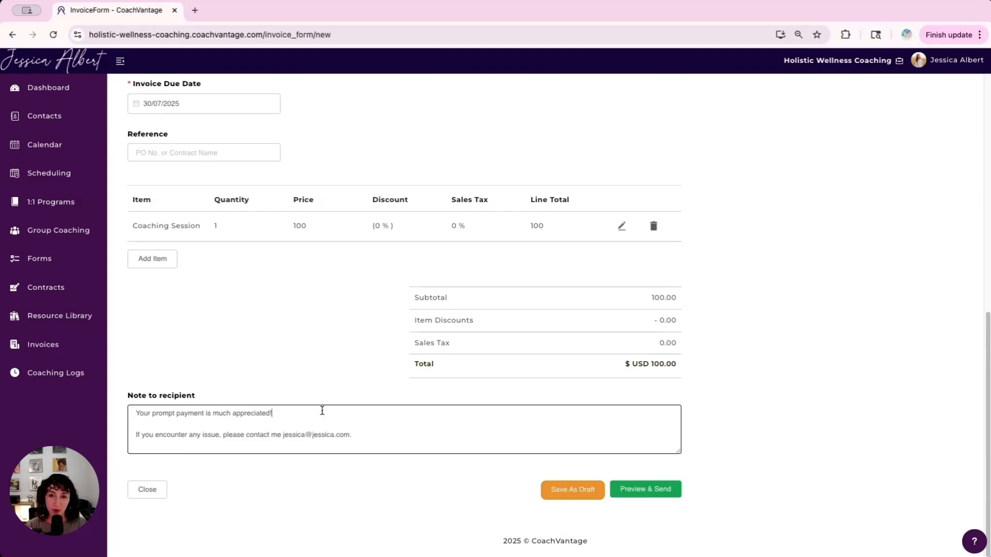
click(365, 432)
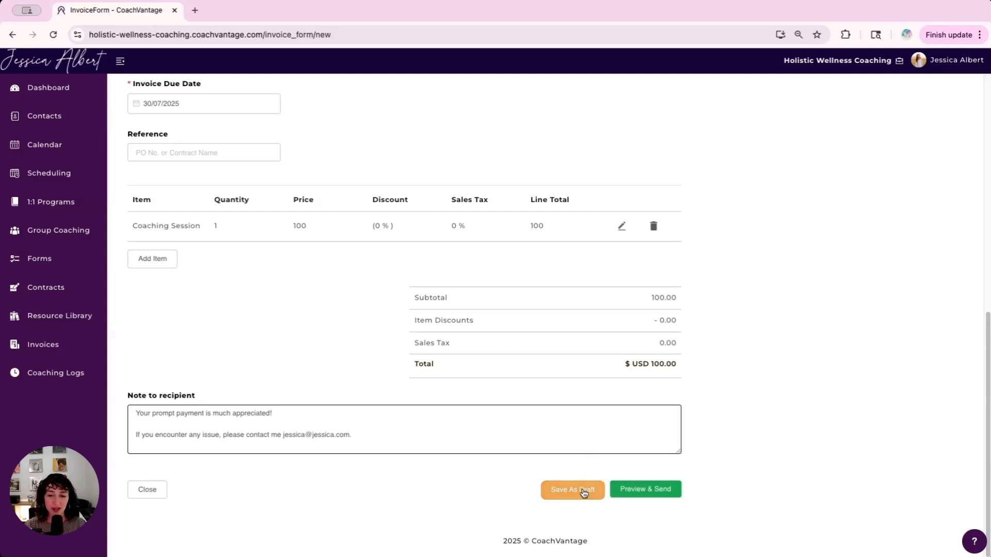
click(657, 493)
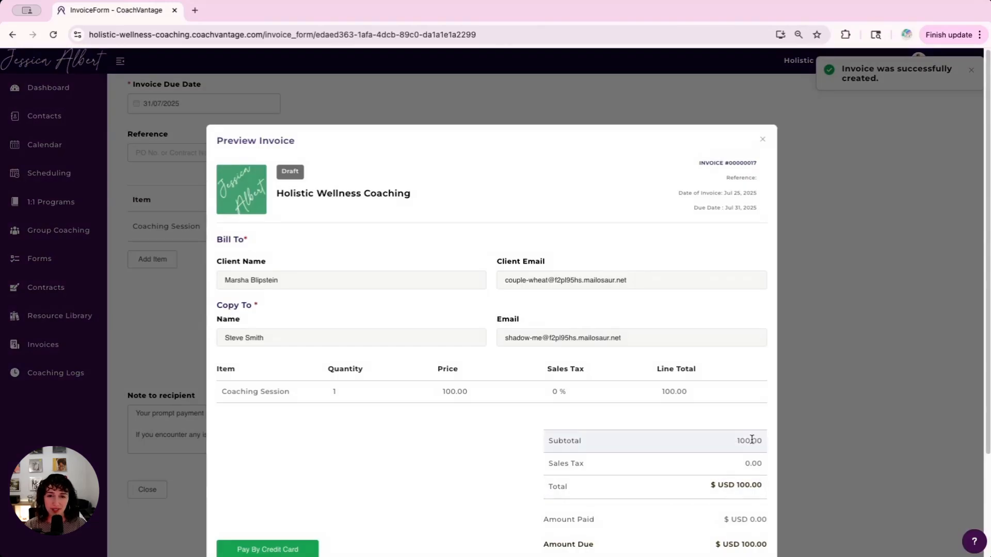
scroll(772, 406, down, 1)
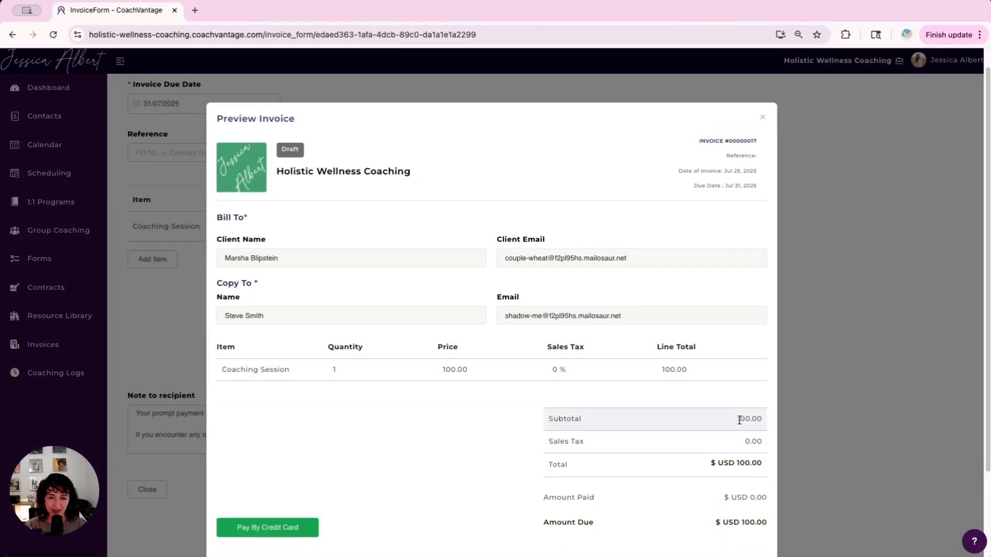
scroll(508, 439, down, 1)
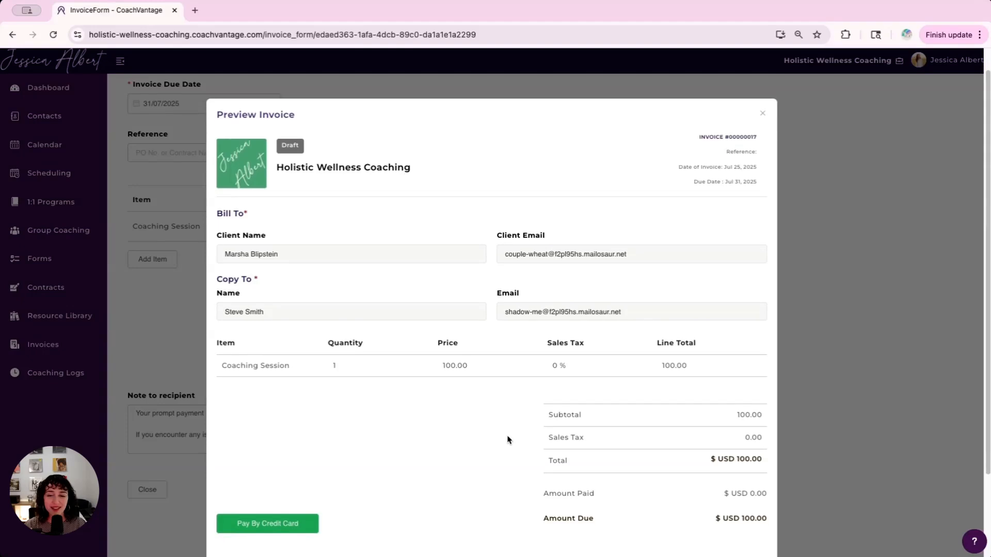
scroll(508, 440, down, 5)
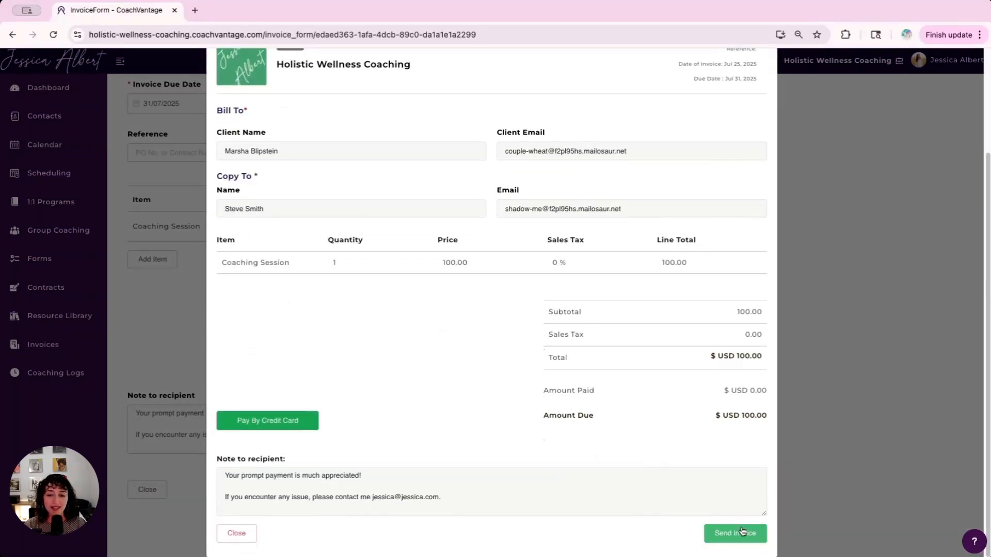
click(742, 534)
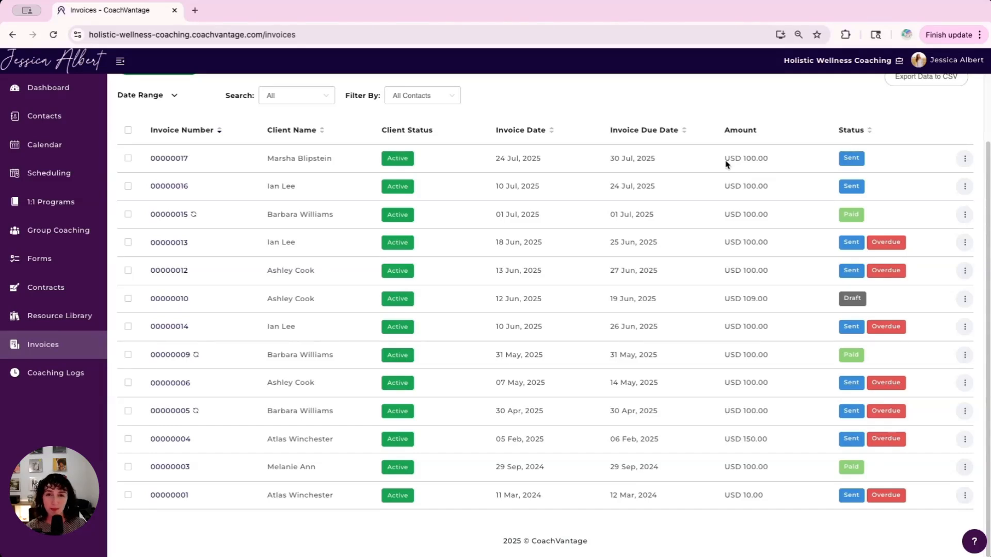
Create another invoice billed to an existing contact and set its invoice type to Recurring
scroll(725, 164, up, 3)
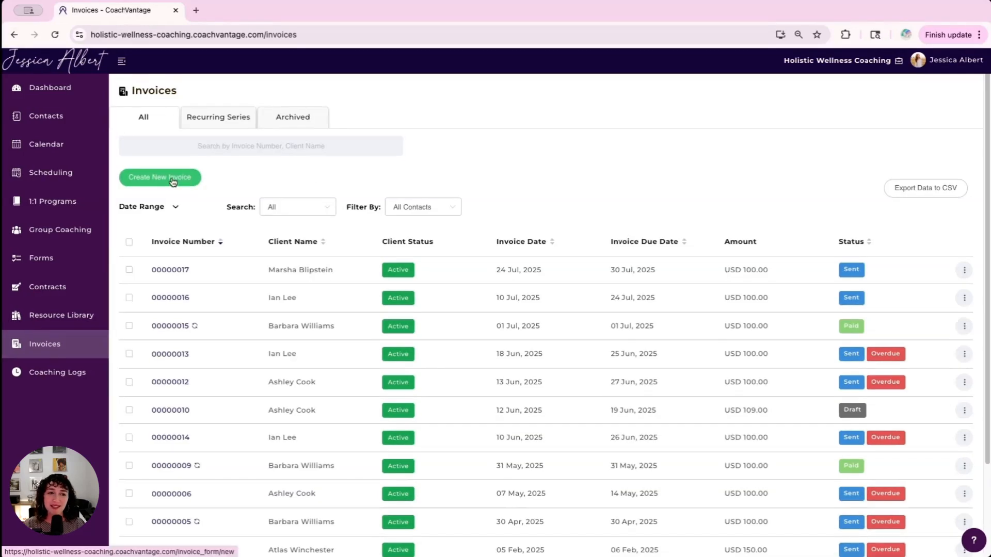
click(173, 181)
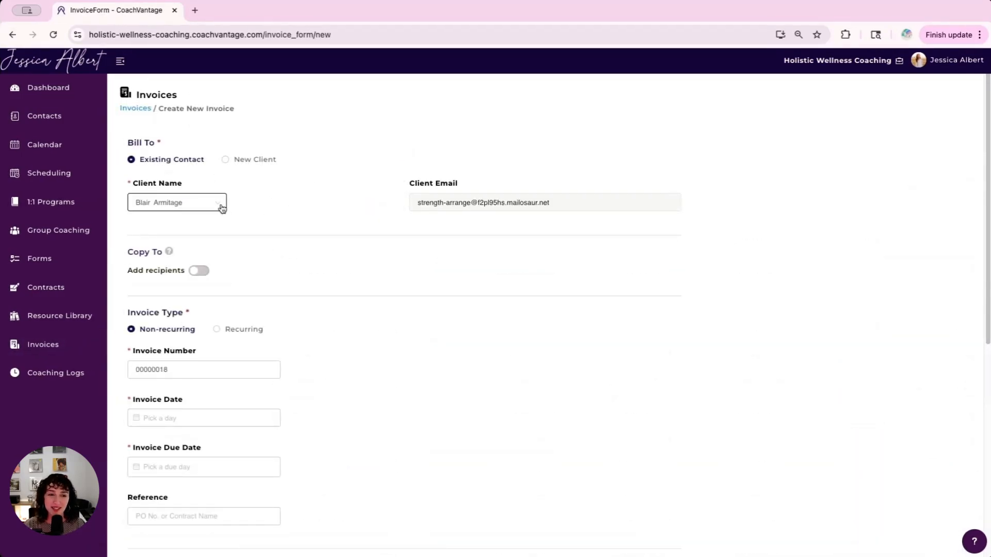
scroll(305, 239, down, 2)
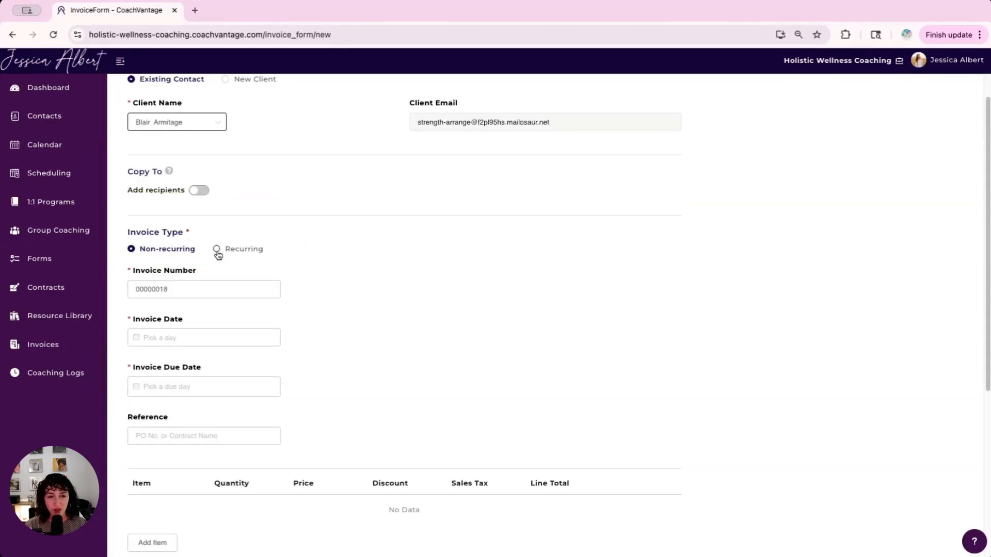
click(253, 251)
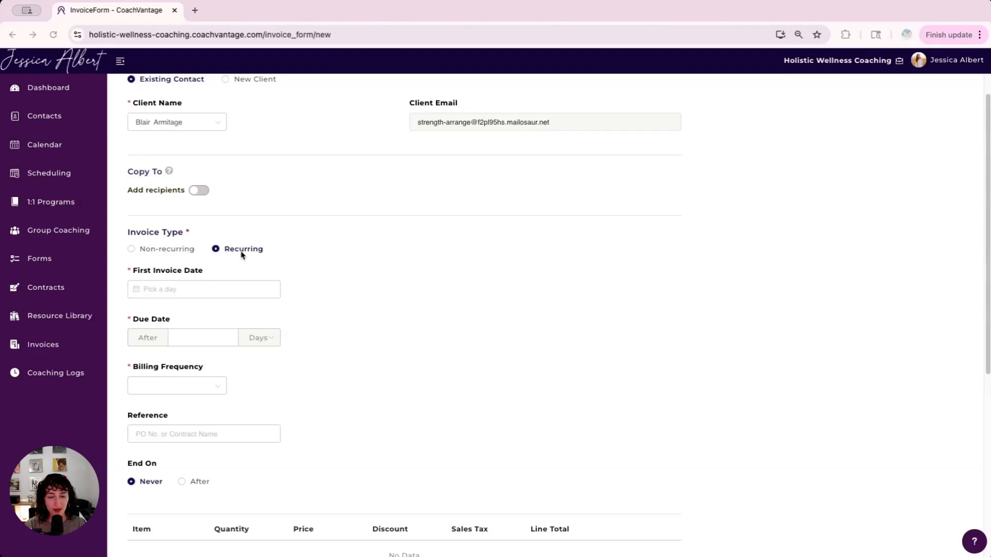
Set the first invoice date to 31/07/2025, the due date to after 15 days and the billing frequency to Monthly
click(222, 288)
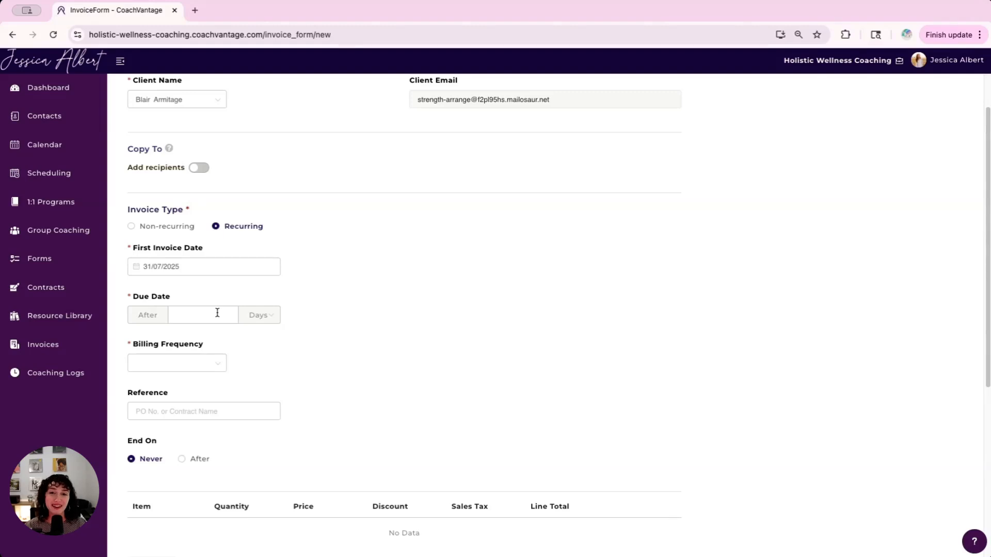
click(267, 322)
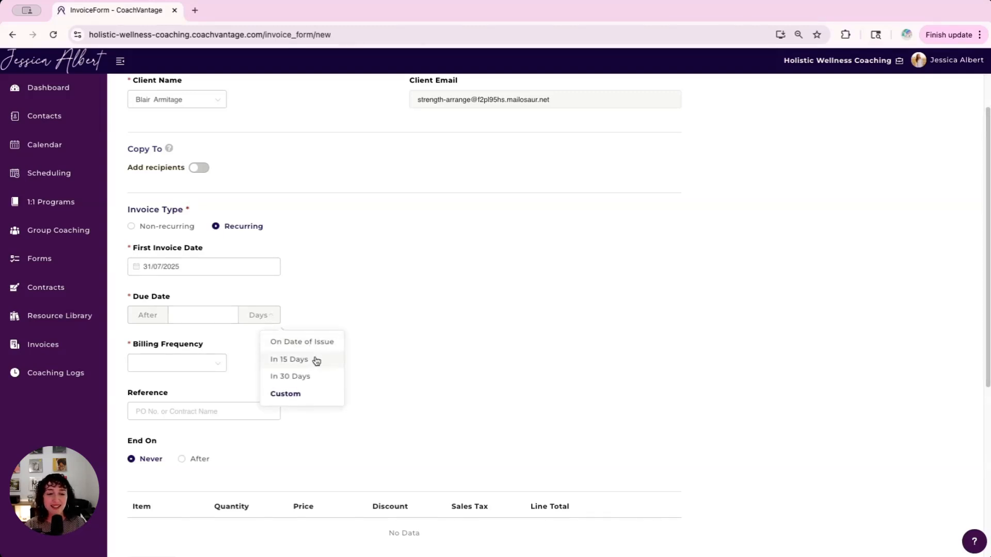
click(317, 360)
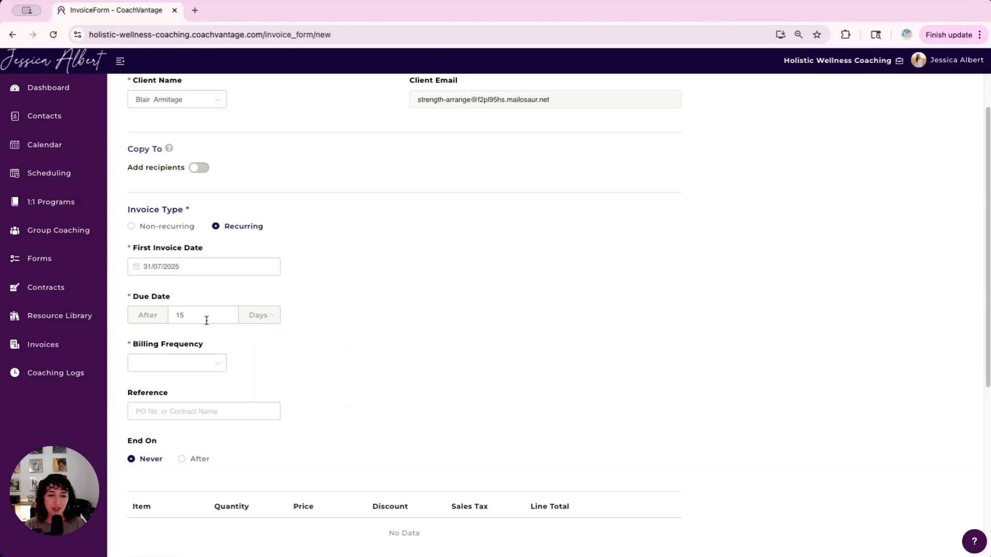
click(220, 363)
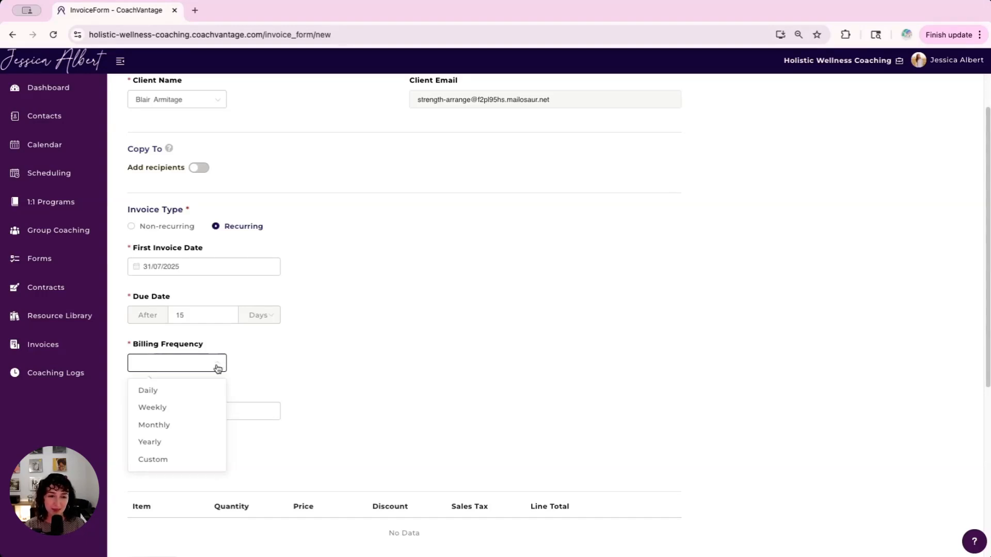
click(193, 426)
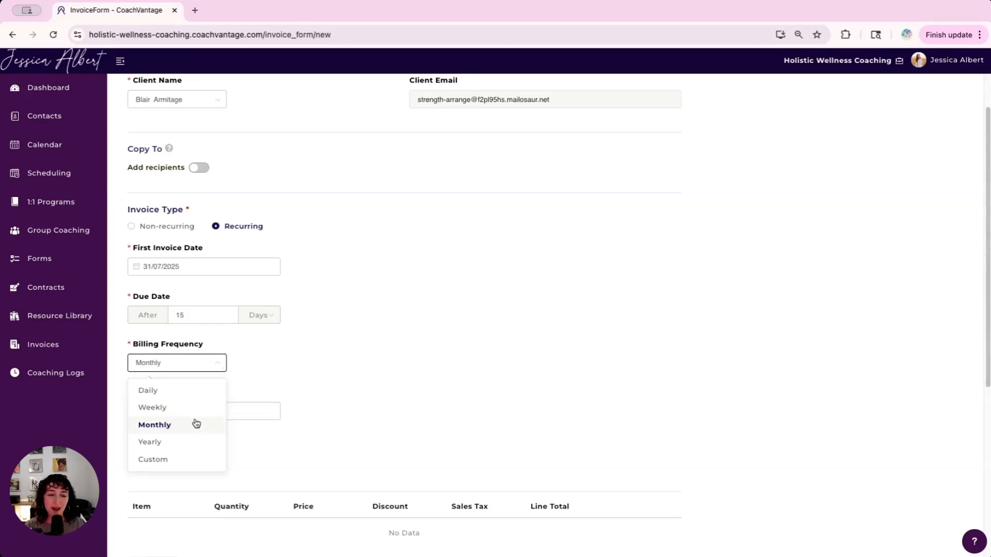
Choose Monthly as the billing frequency and set the recurring invoice to end after 6 occurrences
click(196, 424)
click(195, 417)
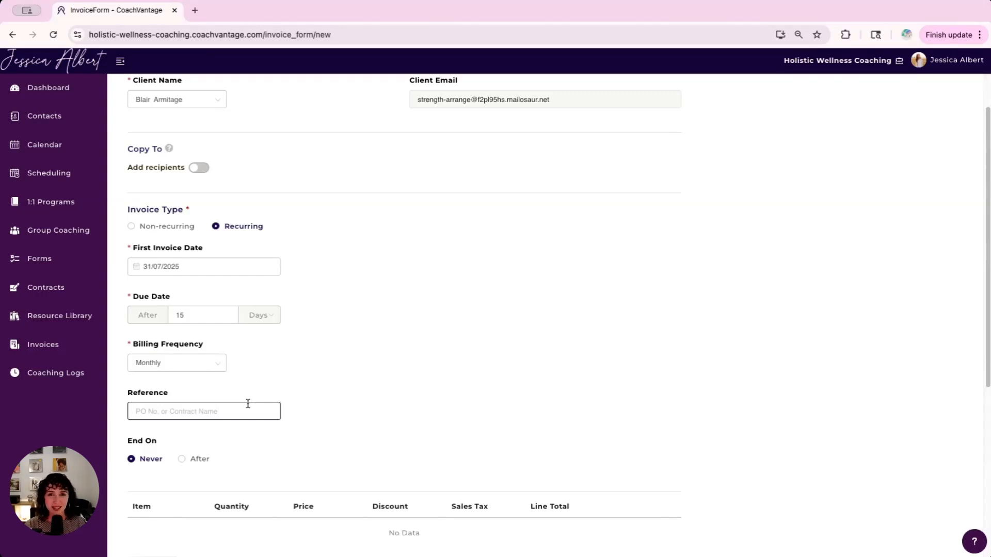
scroll(279, 348, down, 2)
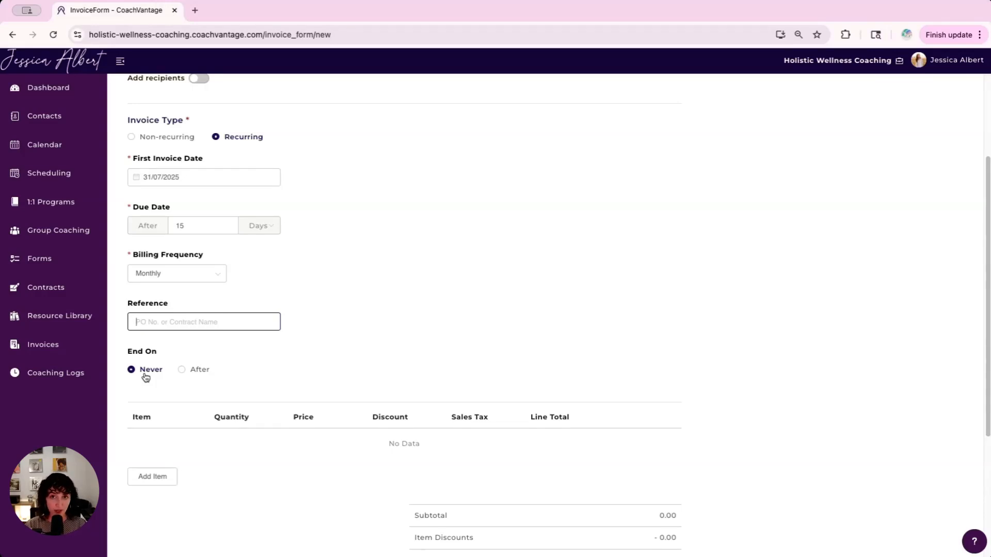
click(199, 370)
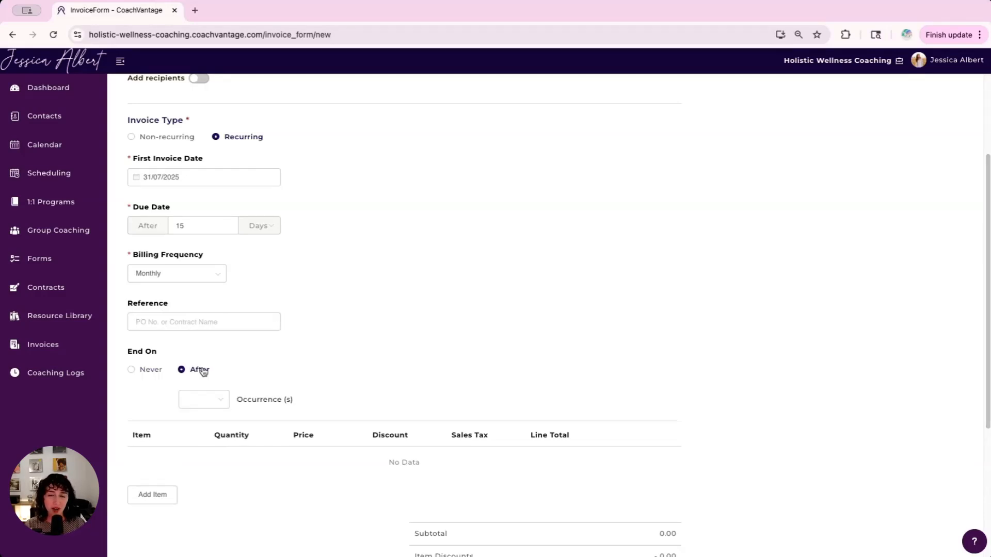
click(215, 402)
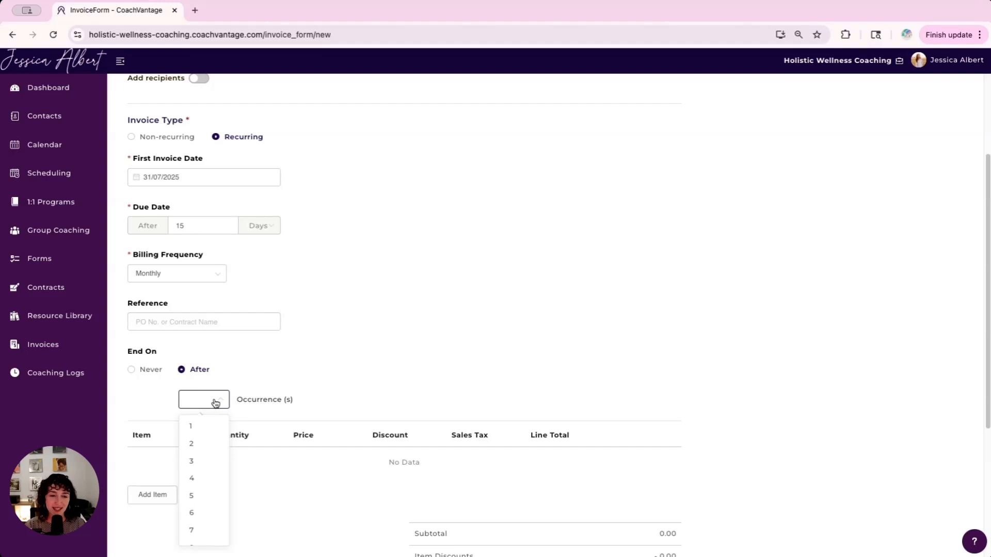
click(199, 514)
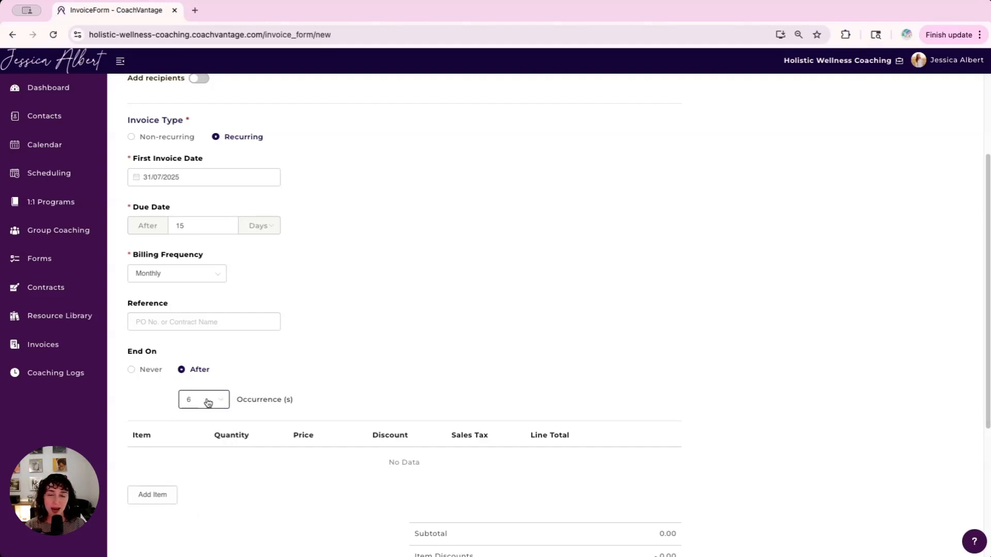
Add a Coaching Session line item with quantity 1 and price 100 to the recurring invoice
scroll(220, 362, down, 2)
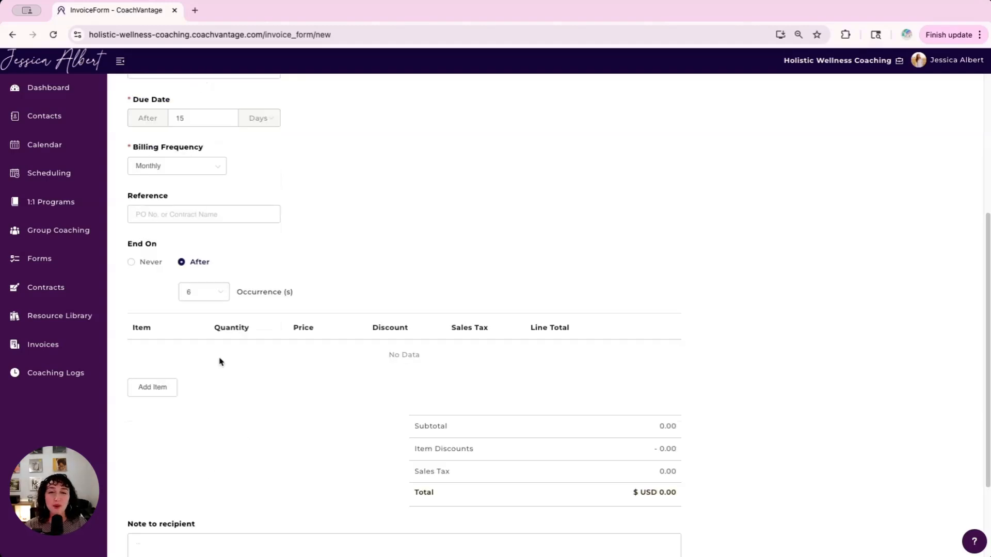
click(155, 389)
click(206, 414)
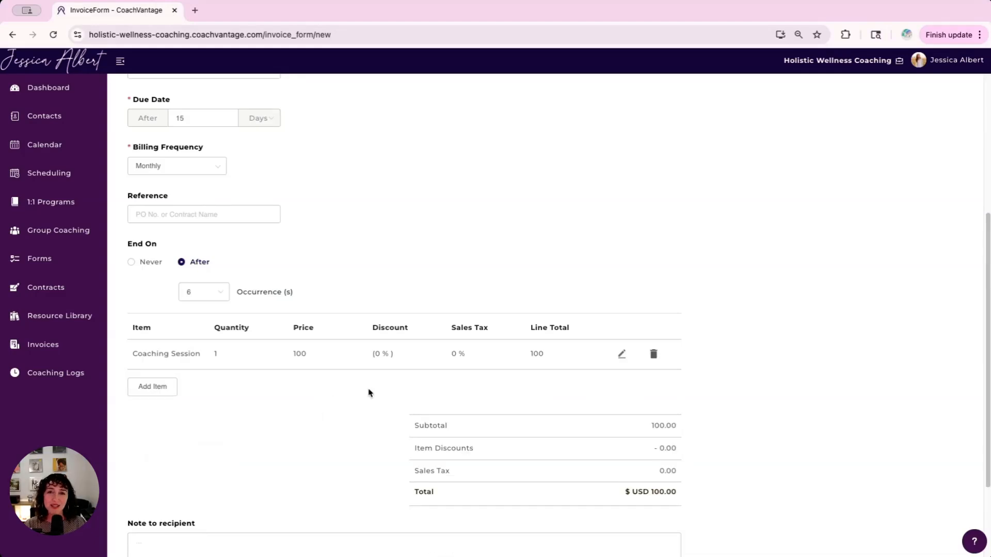
Leave the note to recipient blank and save the recurring invoice
scroll(367, 393, down, 3)
click(299, 419)
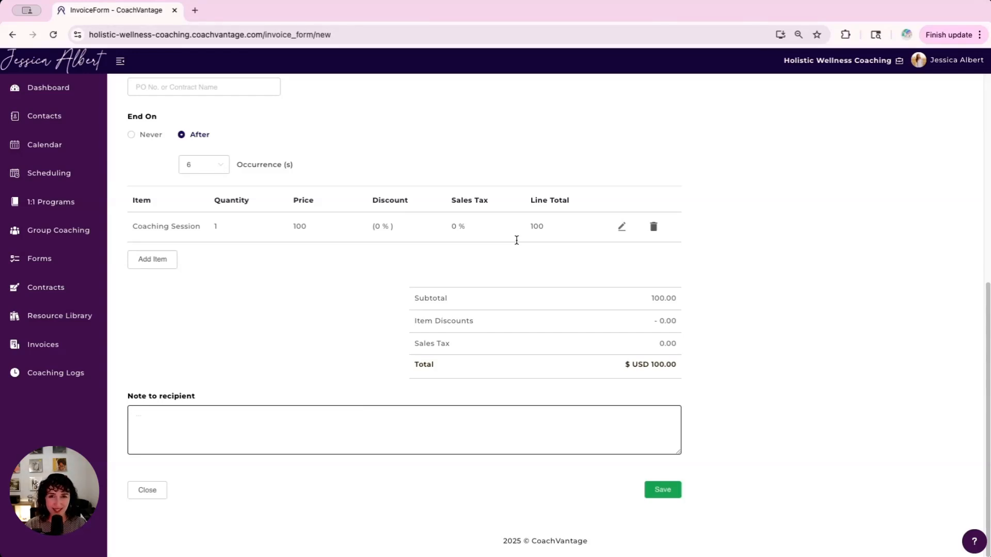
click(810, 371)
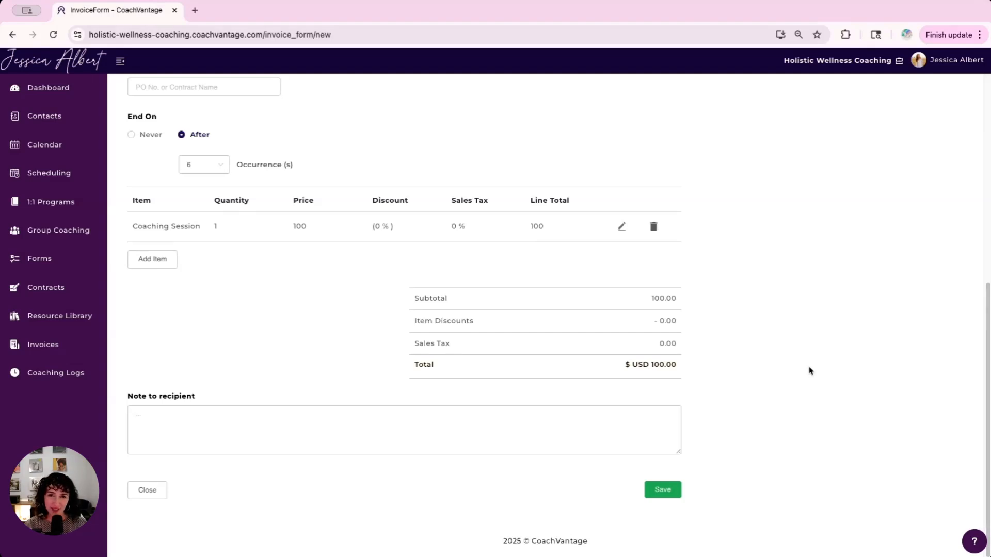
click(671, 490)
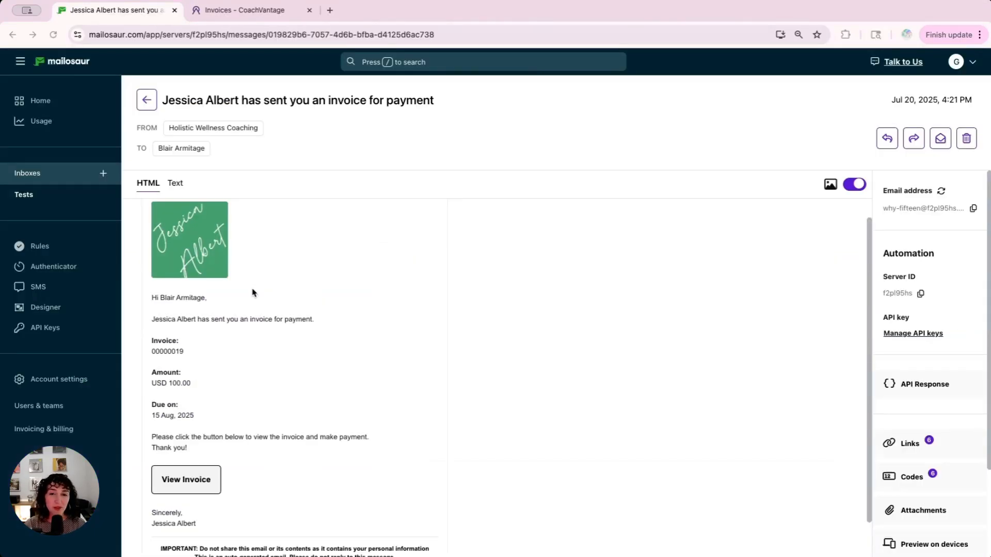
Examine the invoice payment email sent to the client in Mailosaur, down to its footer
scroll(273, 289, down, 2)
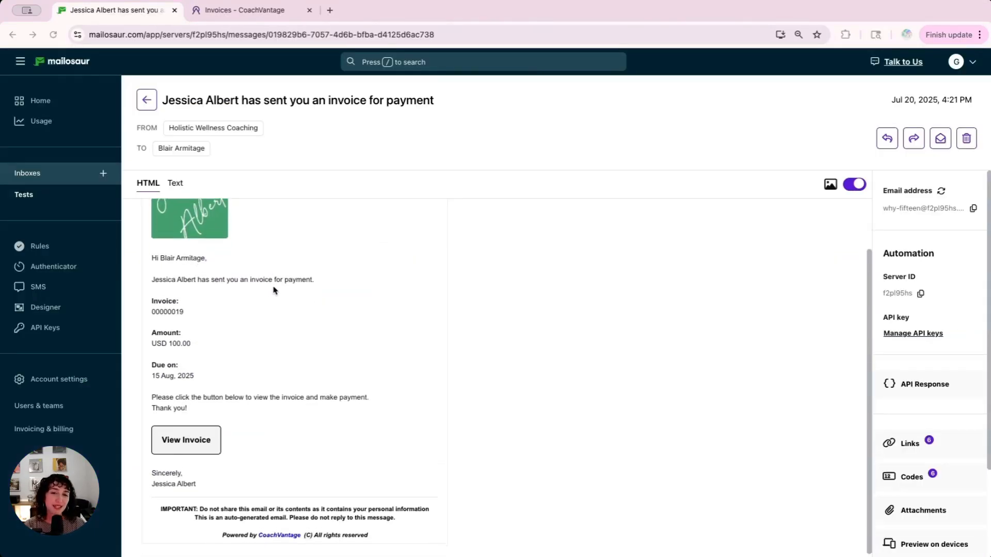